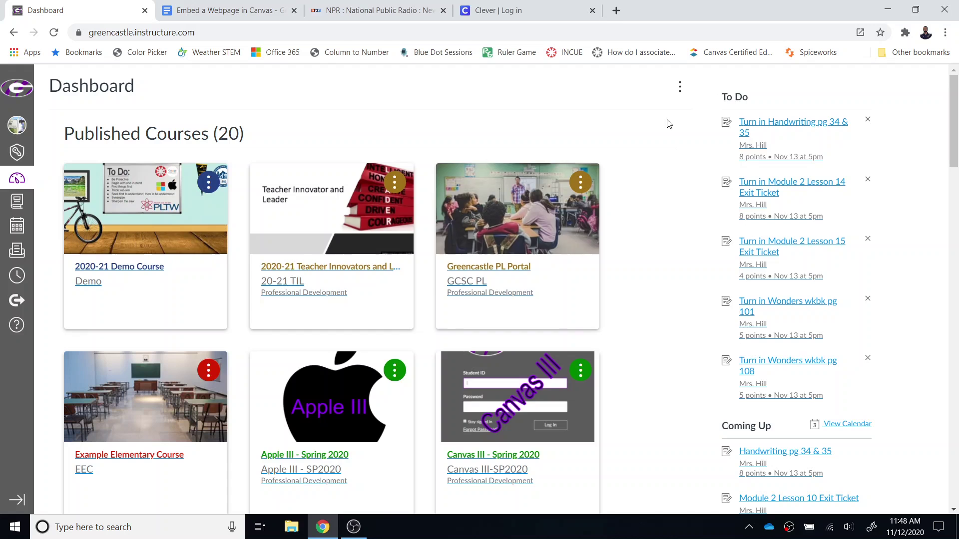
Step: Review the 'Embed a Webpage in Canvas' guide, including its red iframe code step
left_click(285, 5)
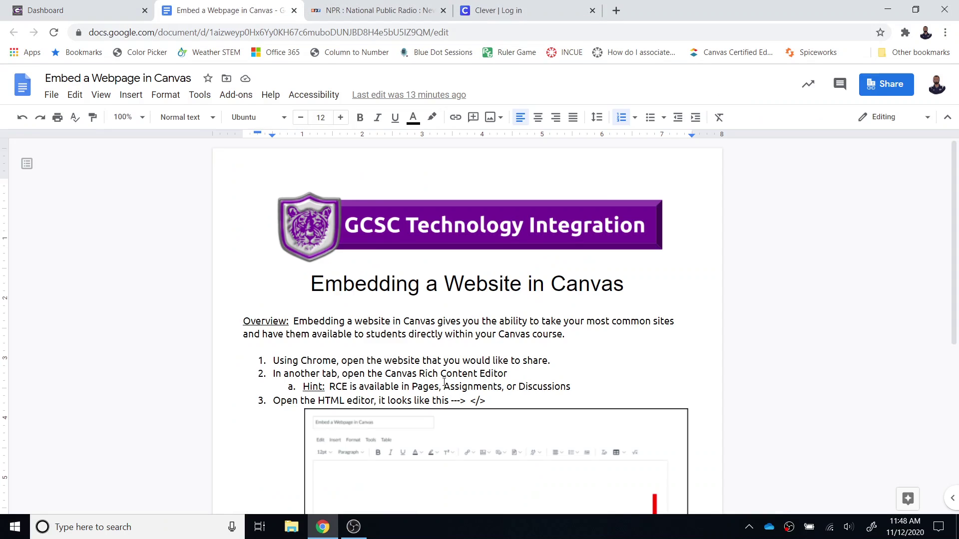
scroll(450, 384, "down", 3)
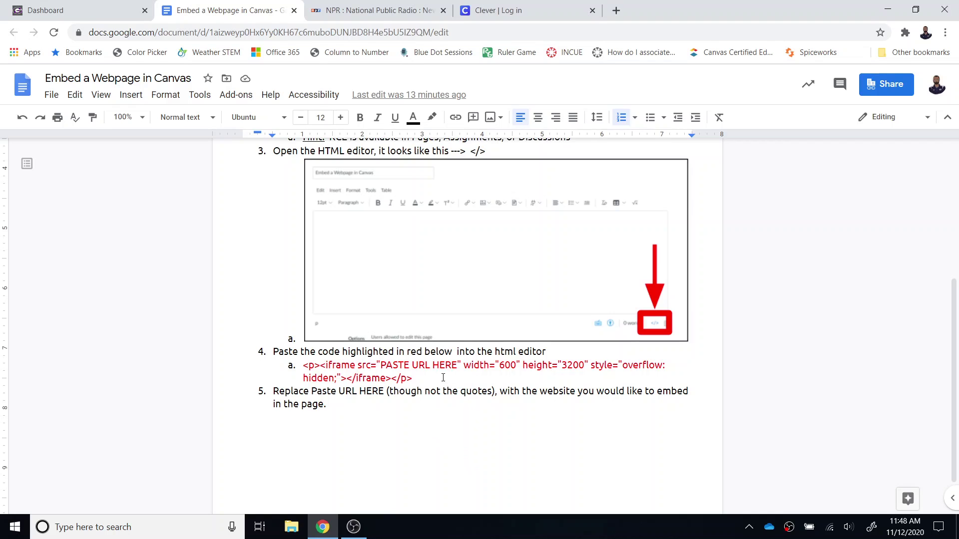
scroll(437, 382, "up", 1)
scroll(434, 381, "up", 2)
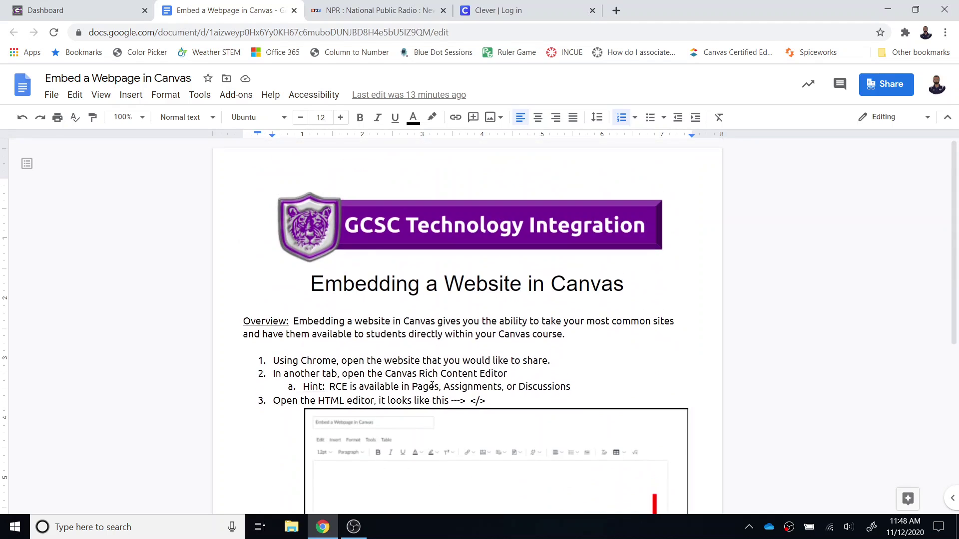
Step: Preview the NPR site and the Clever login page, then go back to the Canvas Dashboard
left_click(337, 14)
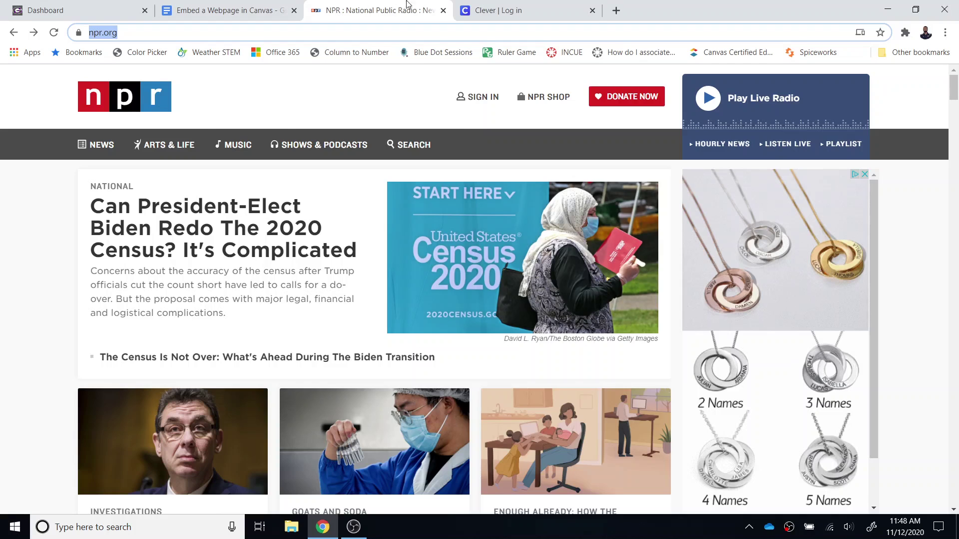
left_click(494, 6)
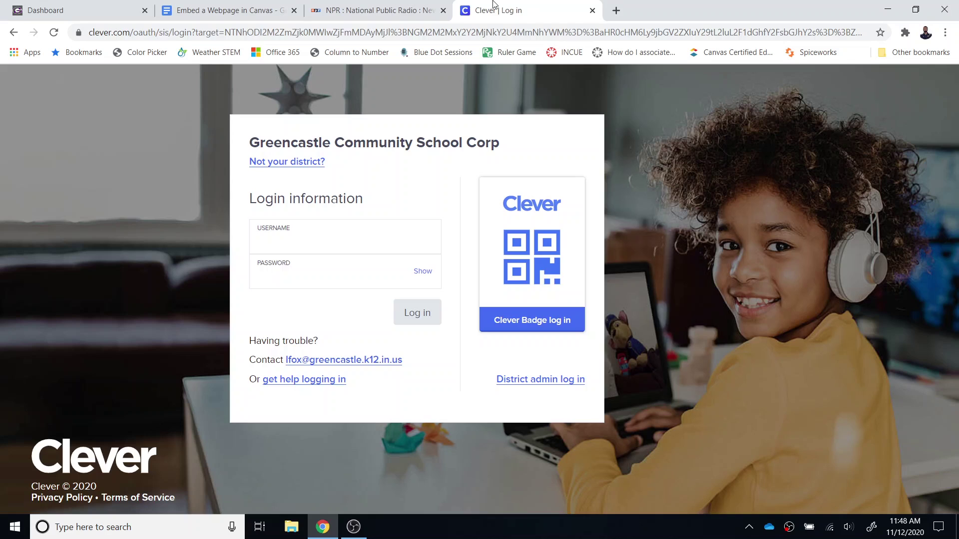
left_click(65, 6)
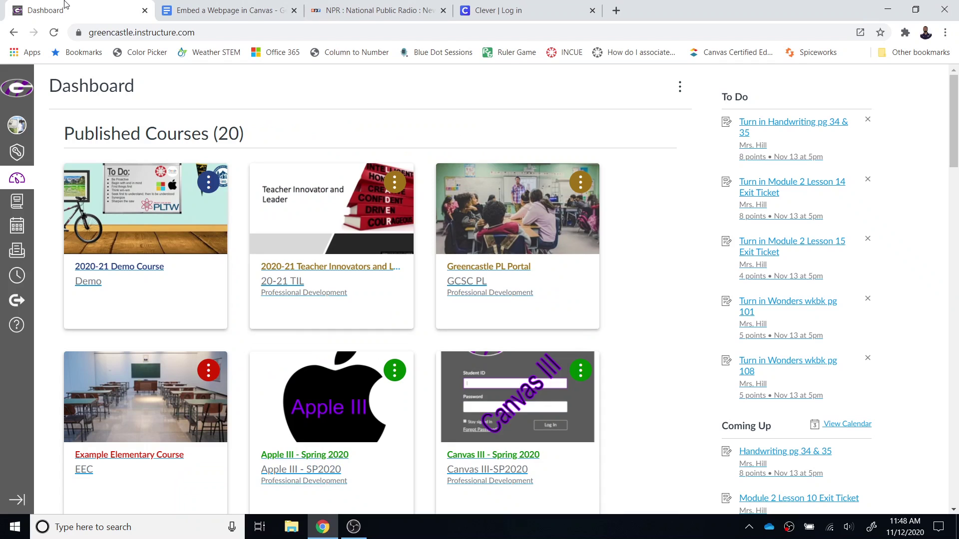
Step: Create a new blank page from the 2020-21 Demo Course's full Pages list
left_click(120, 266)
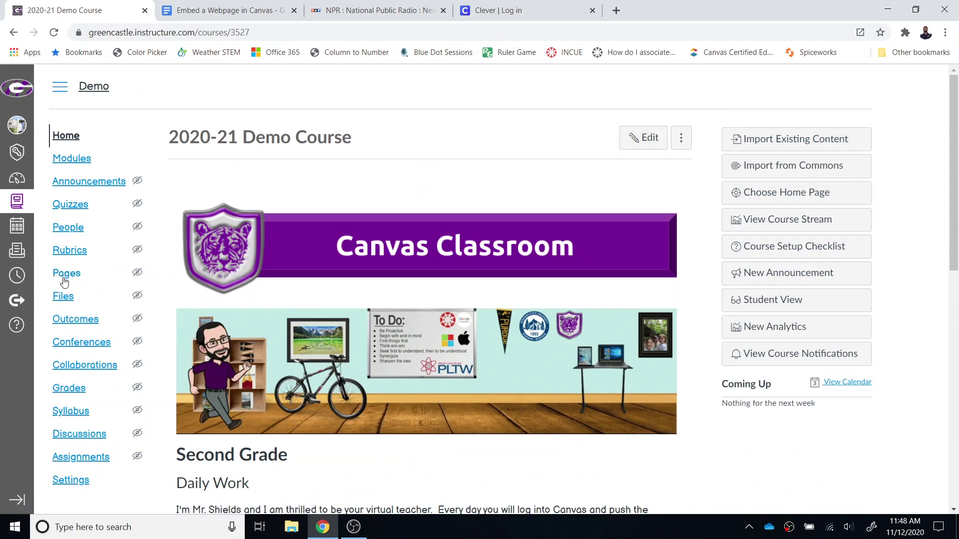
left_click(56, 280)
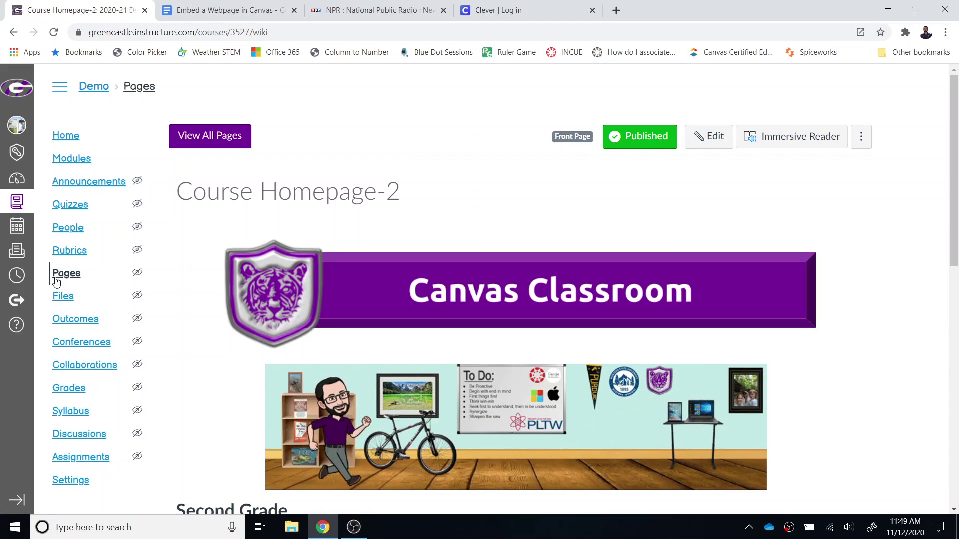
left_click(214, 143)
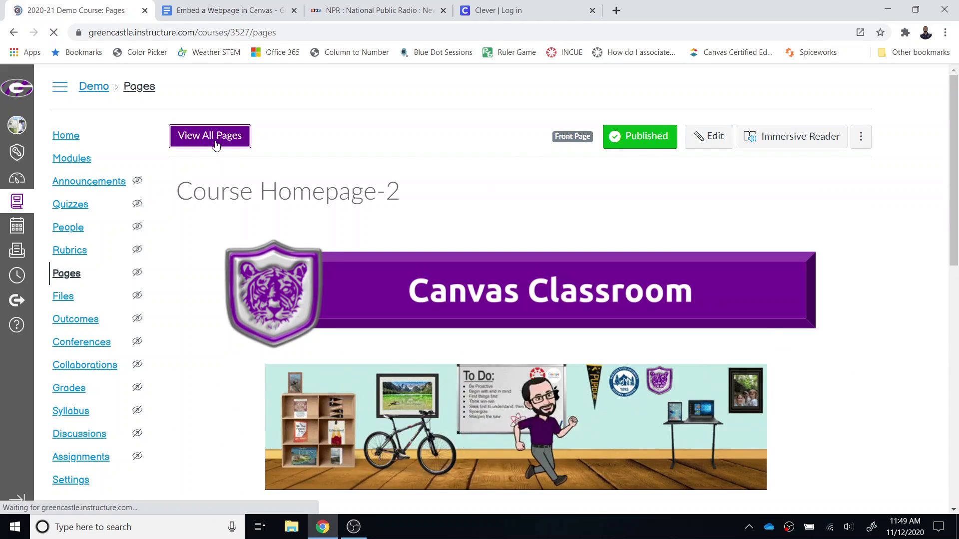
left_click(816, 137)
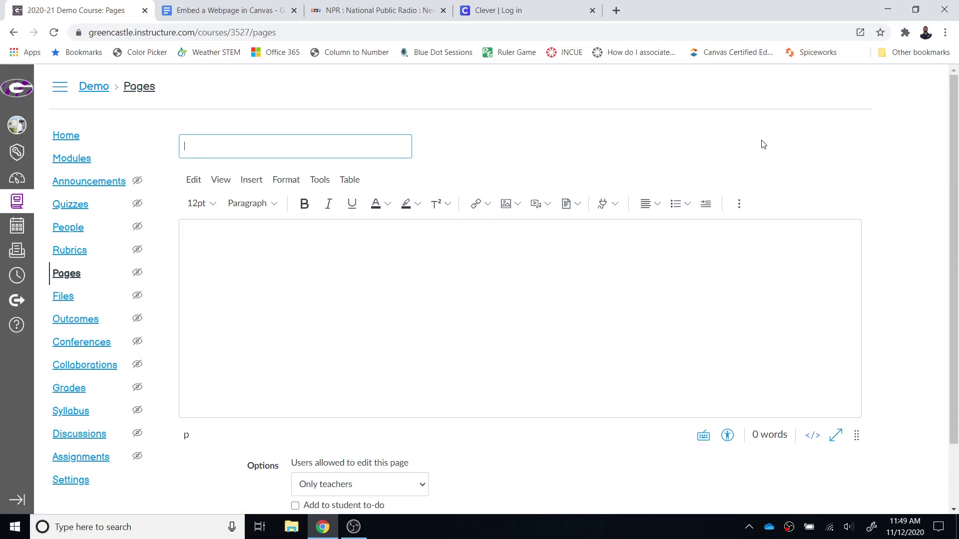
type("E")
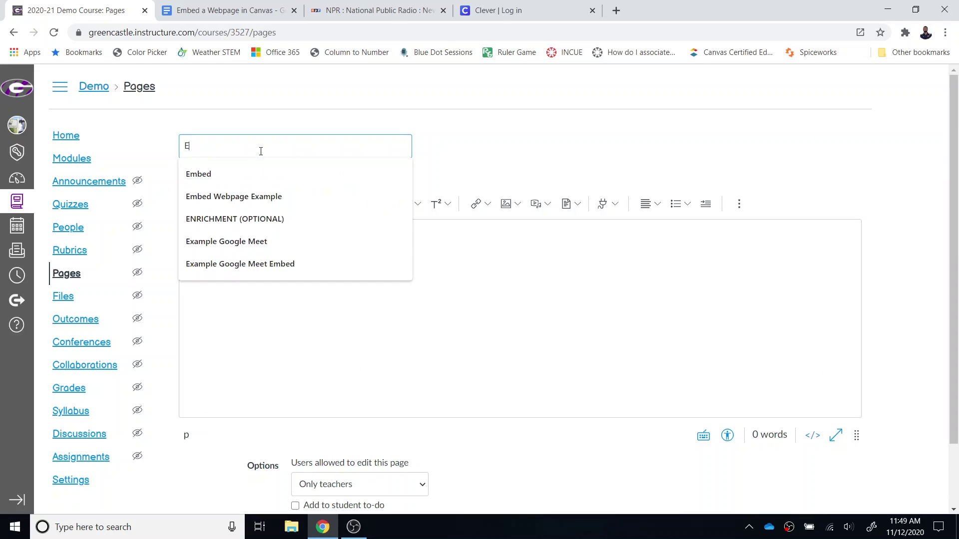
type("mbed Webp")
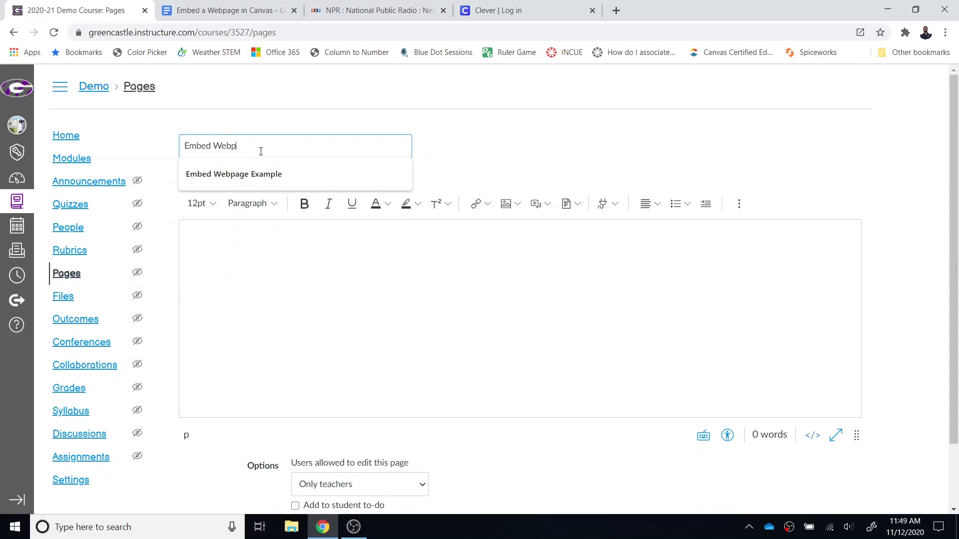
type("age Example")
Step: Title the page 'Embed Webpage Example' and place the cursor in its empty body
left_click(260, 174)
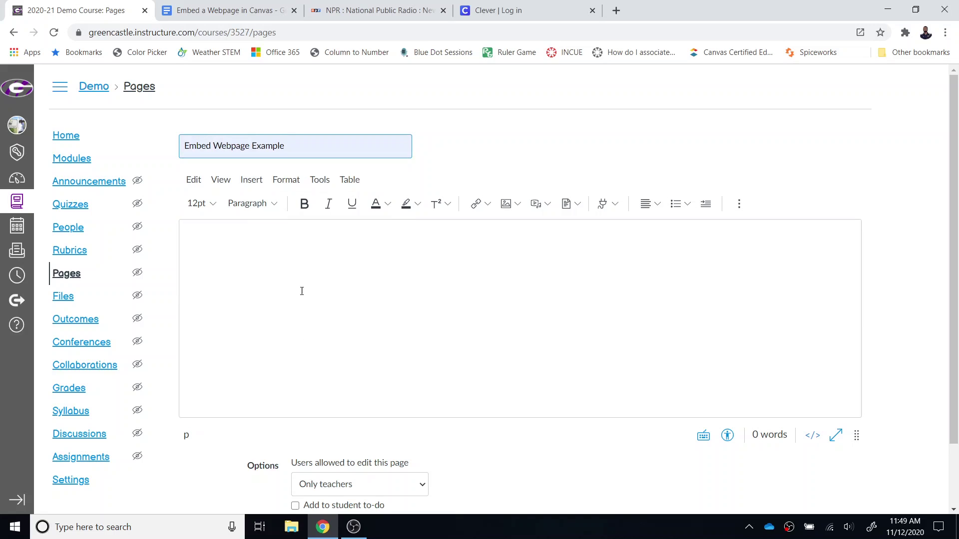
left_click(341, 278)
left_click(340, 280)
Step: Switch the page body to HTML editing and copy the guide's red iframe code
left_click(813, 439)
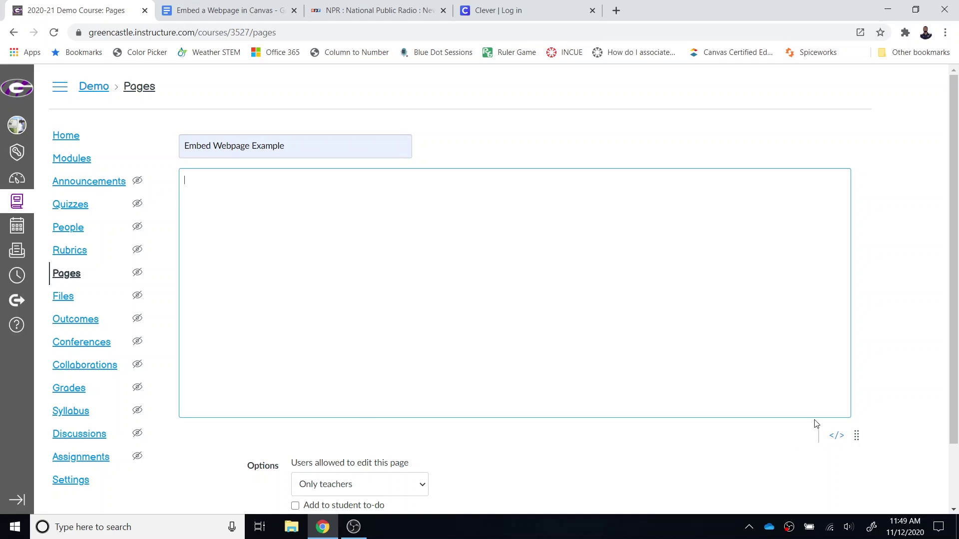
left_click(217, 10)
scroll(343, 285, "down", 3)
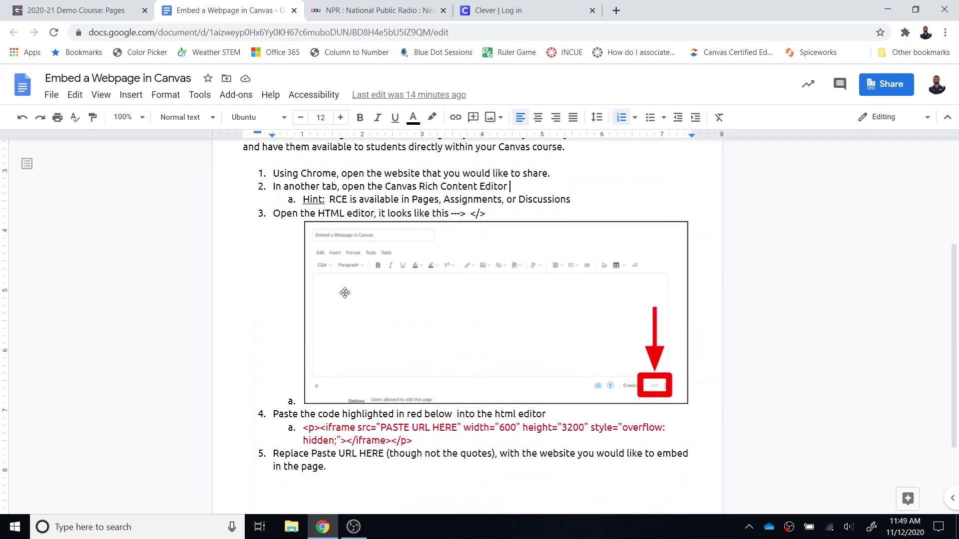
scroll(344, 300, "down", 2)
left_click_drag(304, 310, 411, 324)
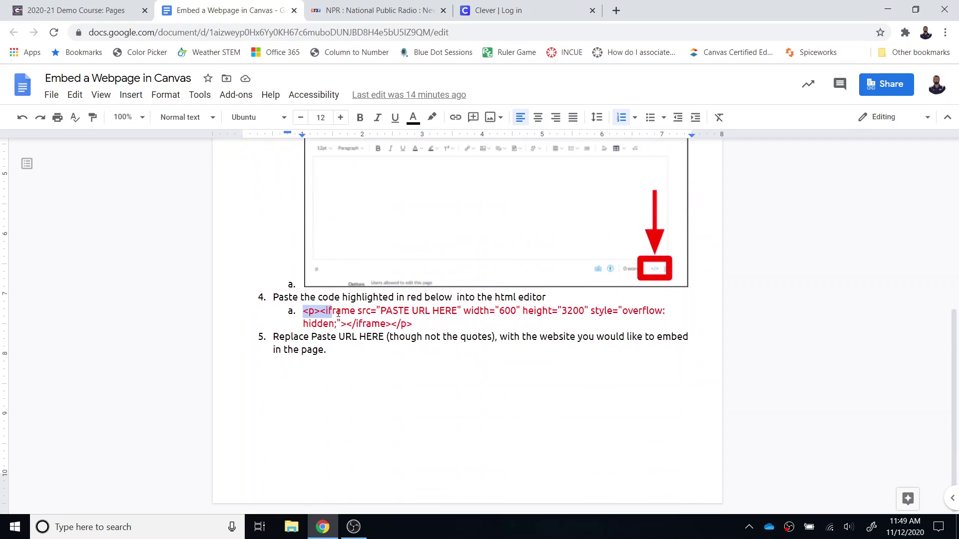
right_click(399, 322)
left_click(437, 178)
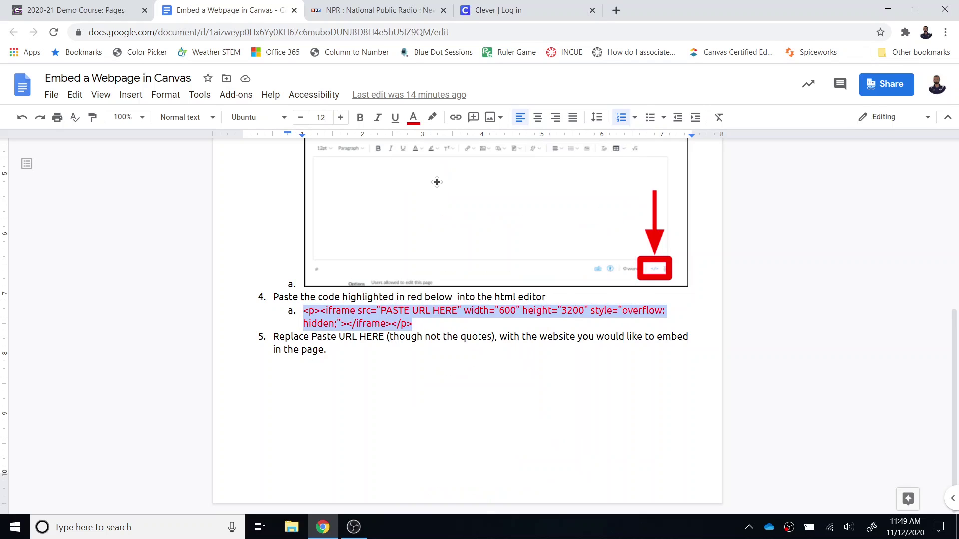
Step: Paste the iframe code, with its URL placeholder, into the Canvas page's HTML body
left_click(101, 9)
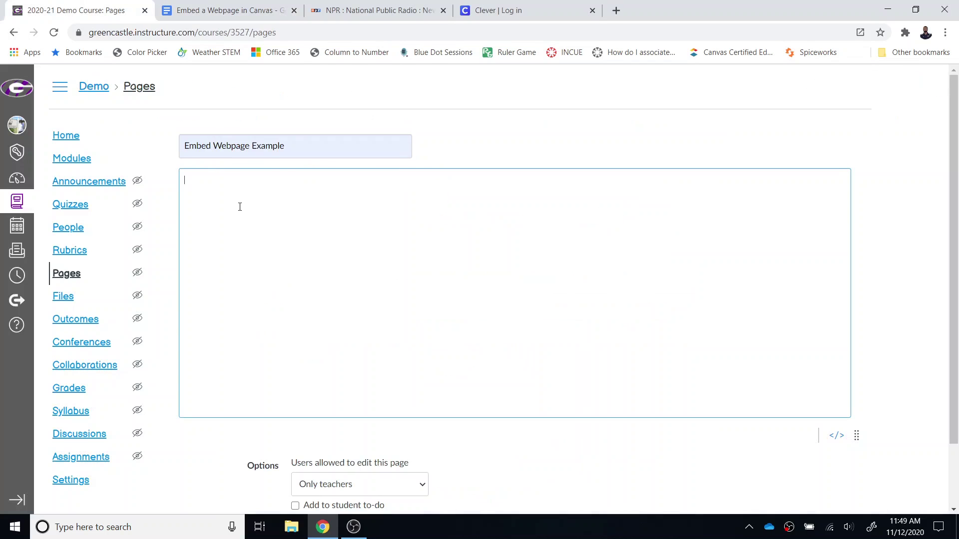
key("ctrl+v")
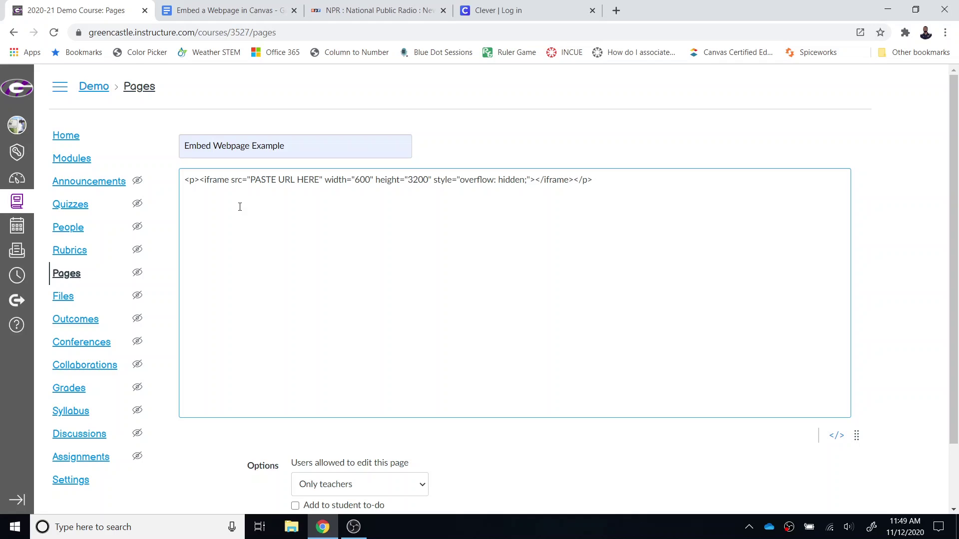
left_click(297, 176)
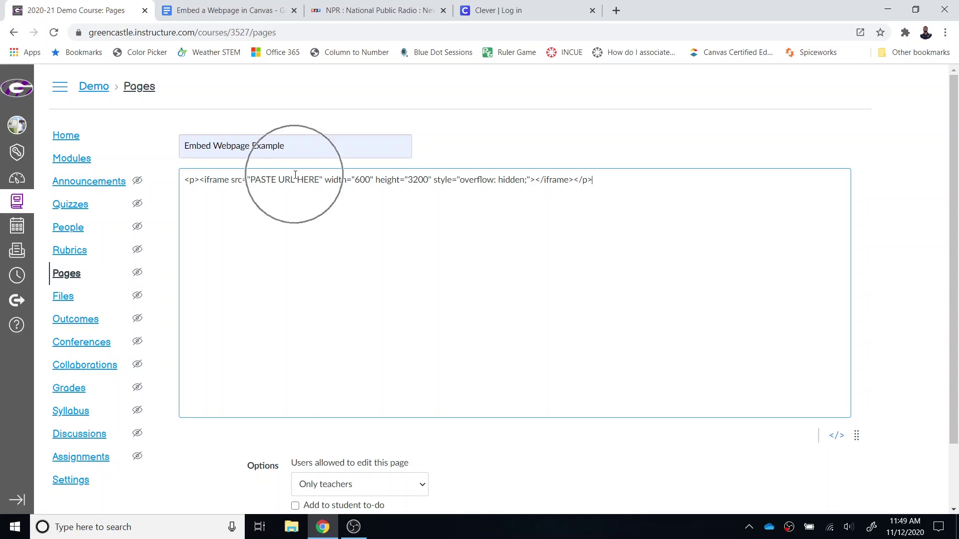
Step: Copy the Clever login page's full address and return to the Canvas page editor
left_click(527, 8)
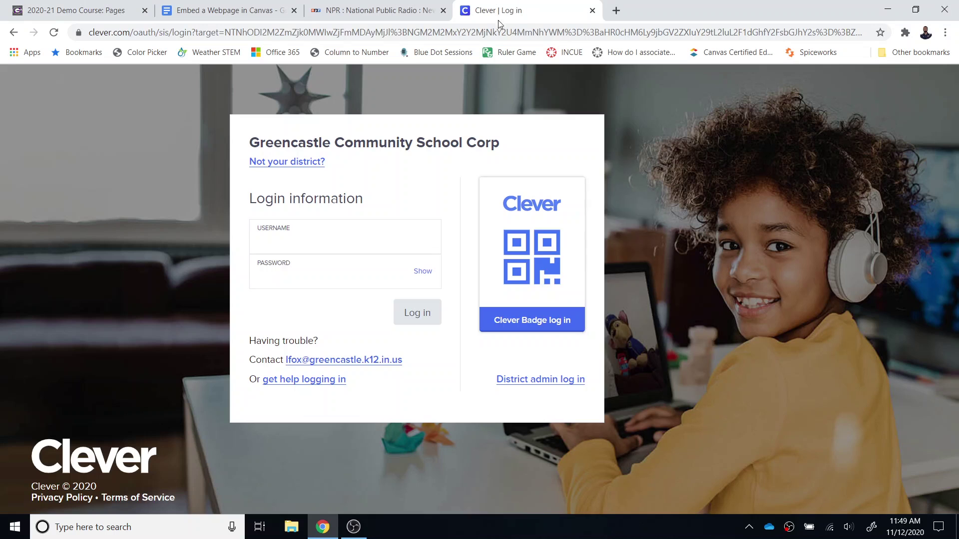
left_click_drag(489, 32, 488, 36)
triple_click(488, 33)
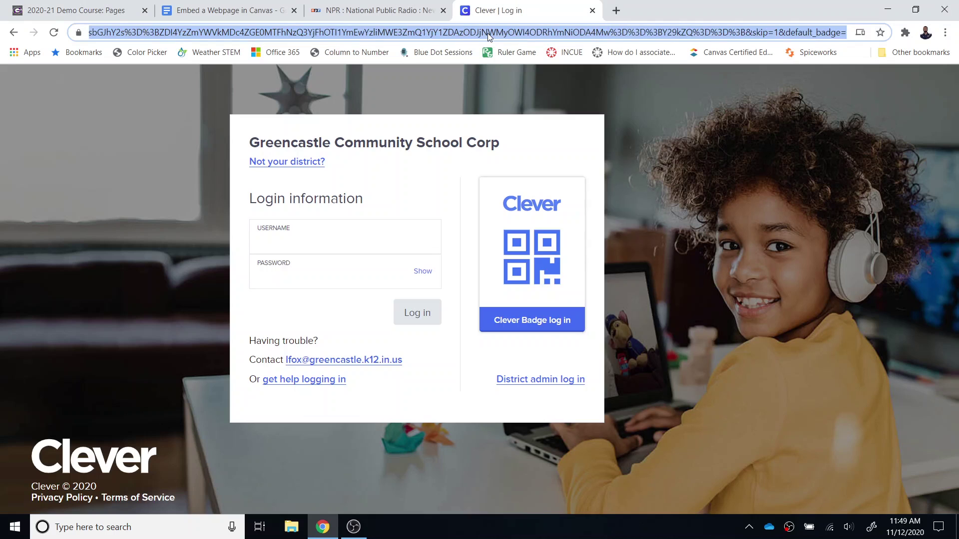
right_click(488, 33)
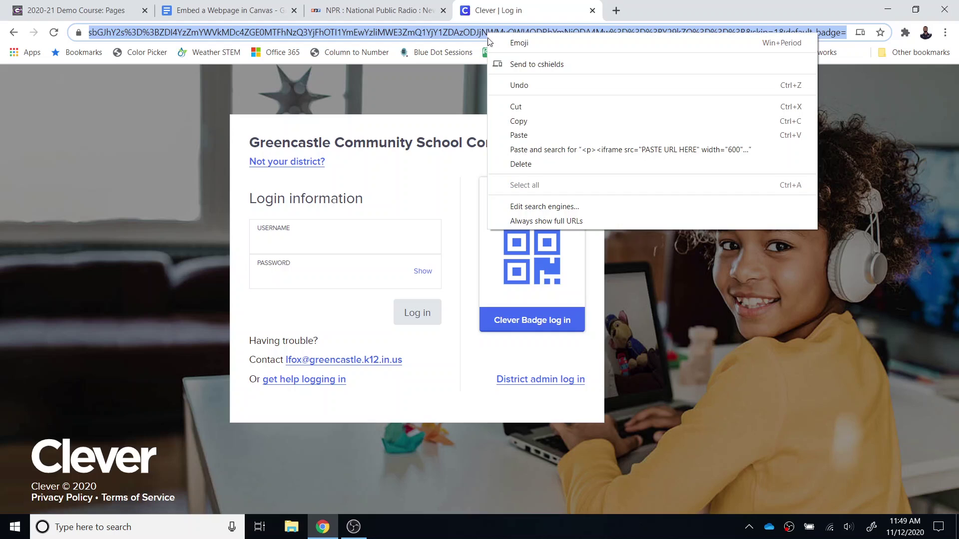
left_click(518, 120)
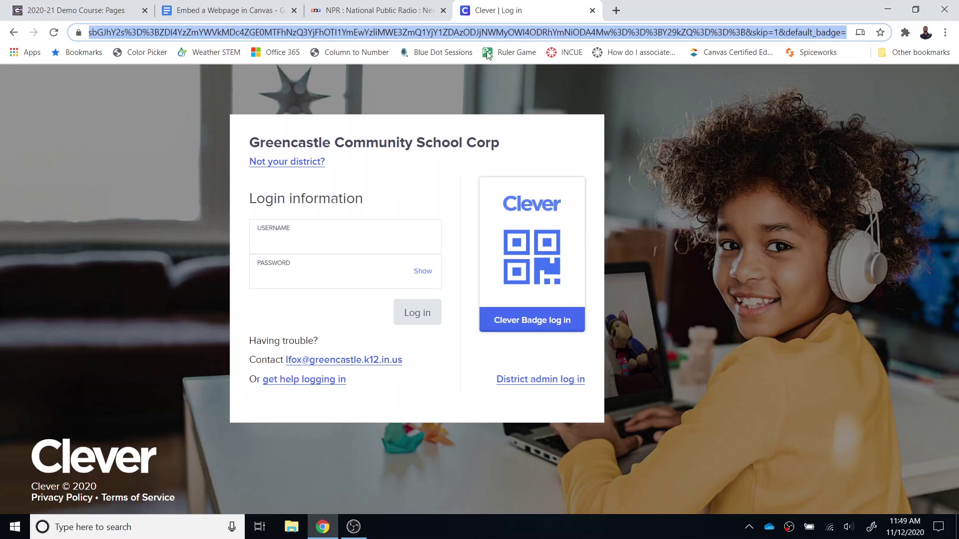
left_click(92, 5)
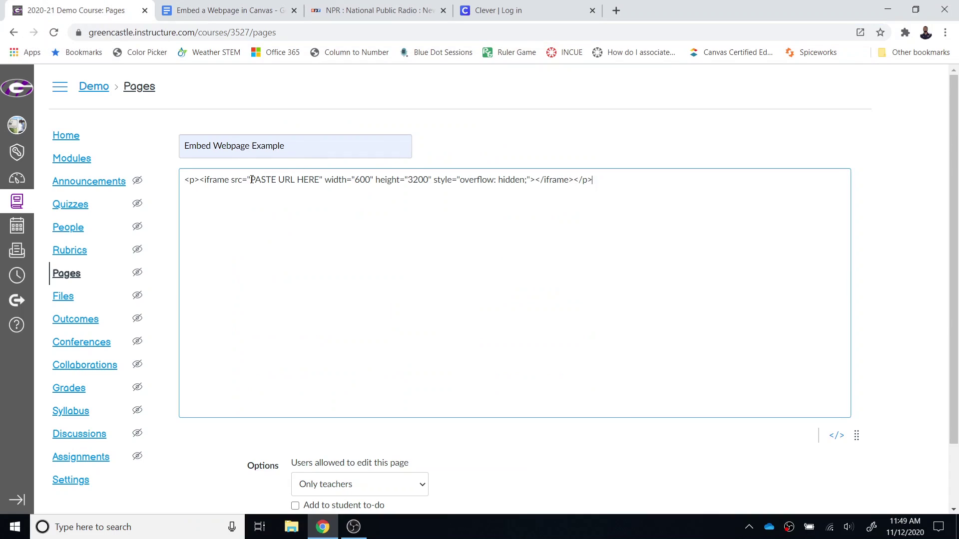
Step: Replace 'PASTE URL HERE' in the iframe code with the copied Clever address
left_click_drag(251, 180, 319, 179)
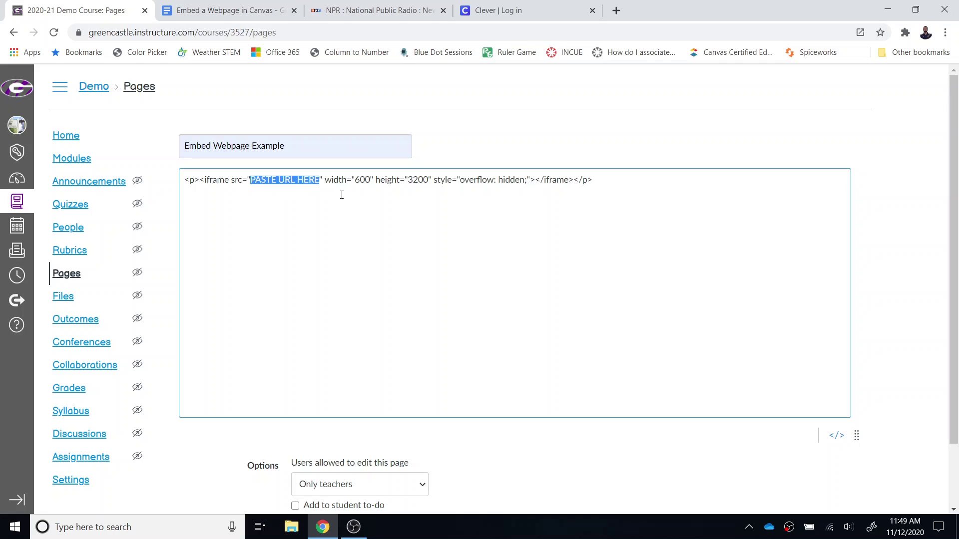
key("ctrl+v")
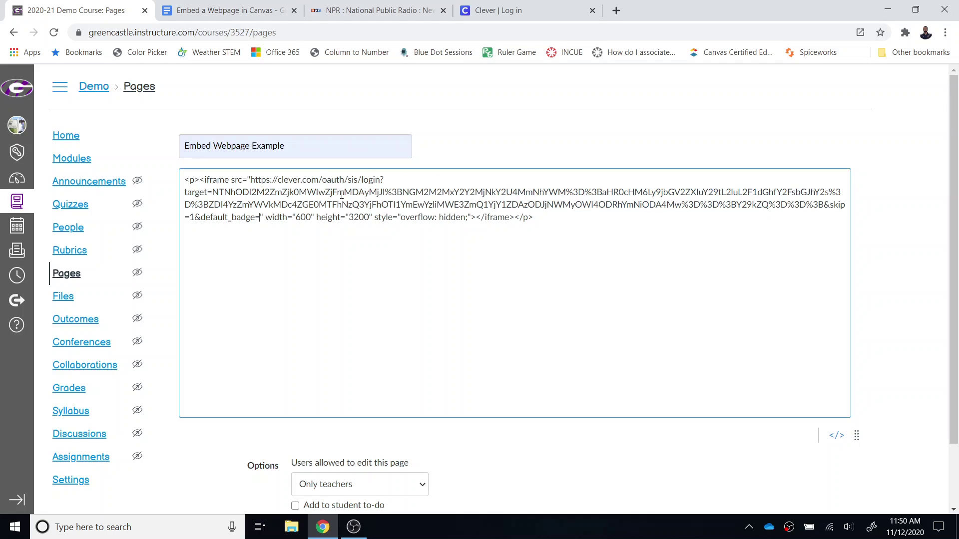
Step: Switch to the rich editor to preview the embedded Clever login form
left_click(836, 439)
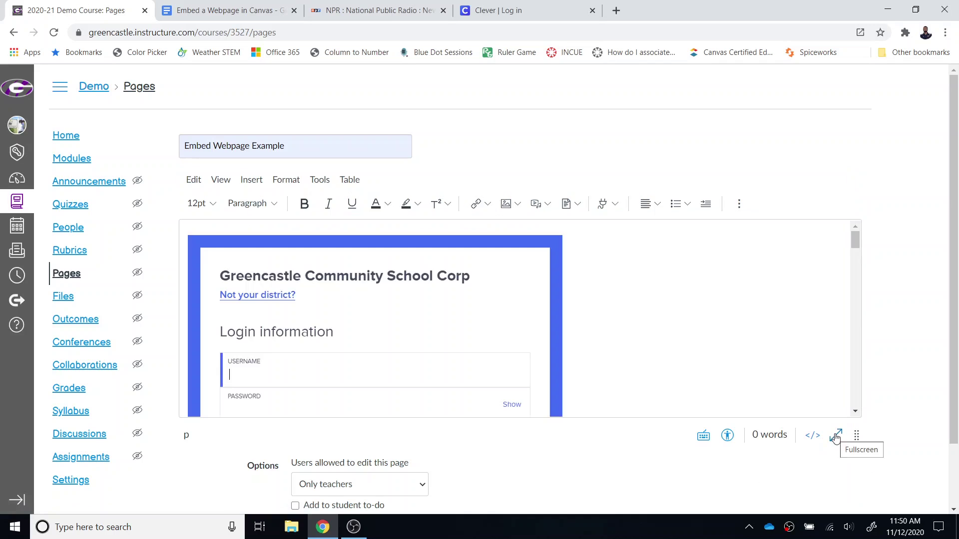
scroll(652, 298, "down", 2)
scroll(651, 300, "up", 3)
scroll(420, 364, "down", 1)
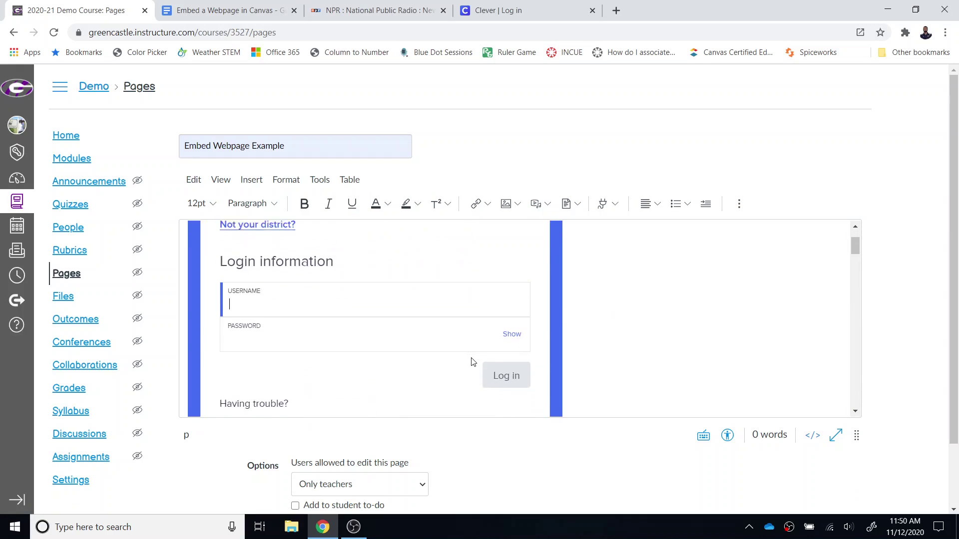
scroll(471, 359, "down", 3)
scroll(449, 345, "down", 1)
scroll(403, 324, "down", 3)
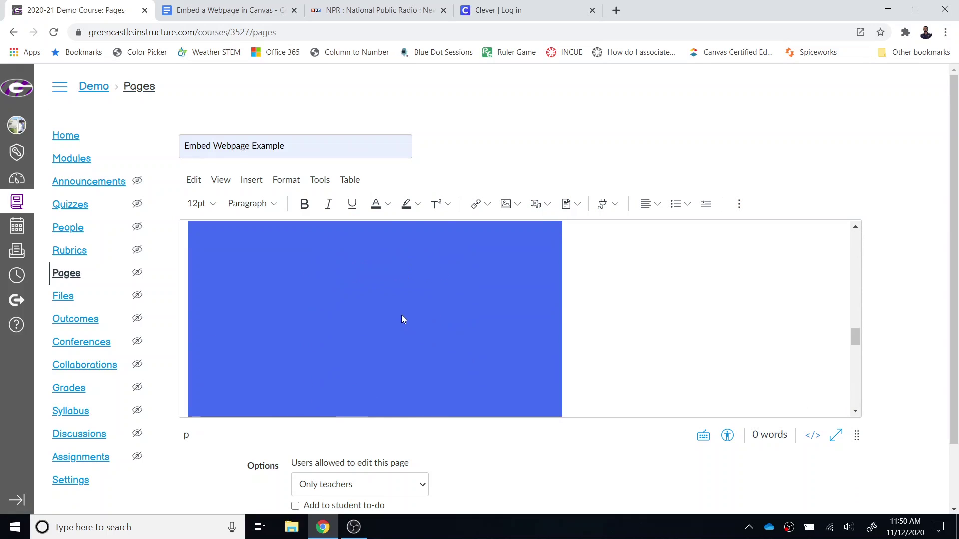
scroll(402, 319, "down", 3)
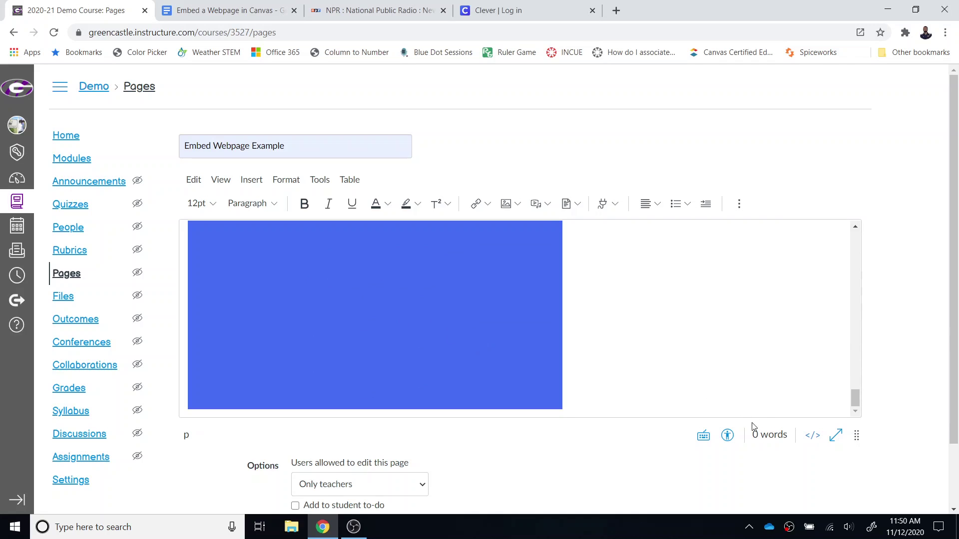
Step: Compare the iframe width and height with the guide, change height 3200 to 10000, and preview
left_click(812, 440)
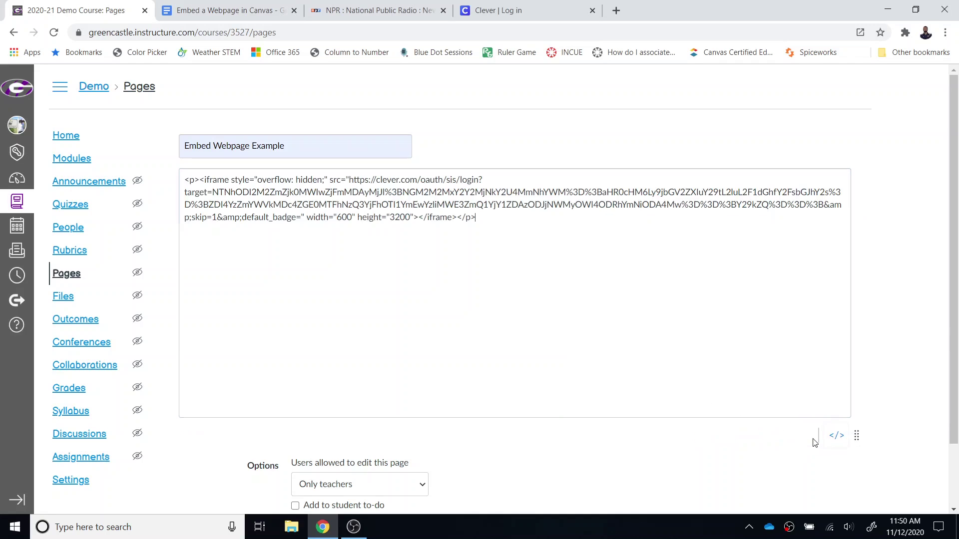
left_click(344, 218)
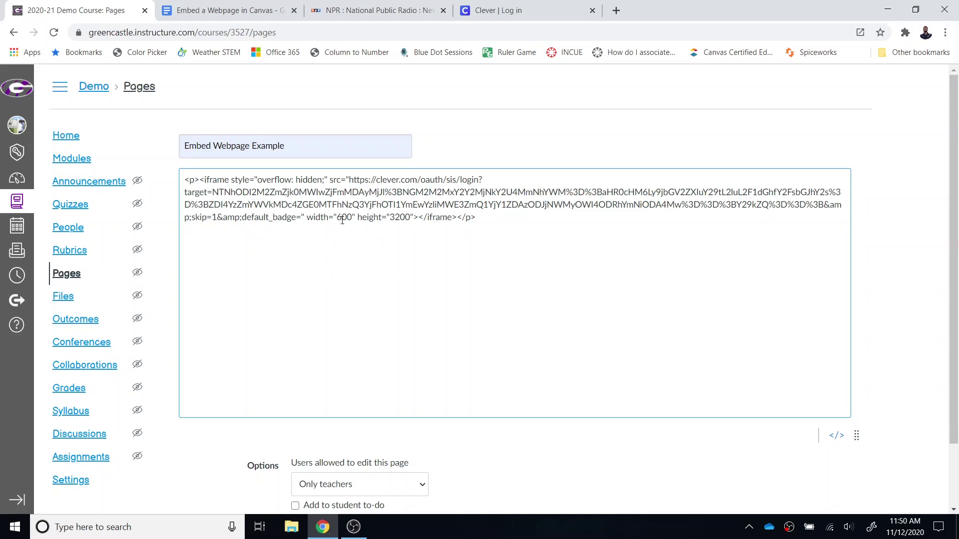
left_click(395, 221)
left_click(290, 17)
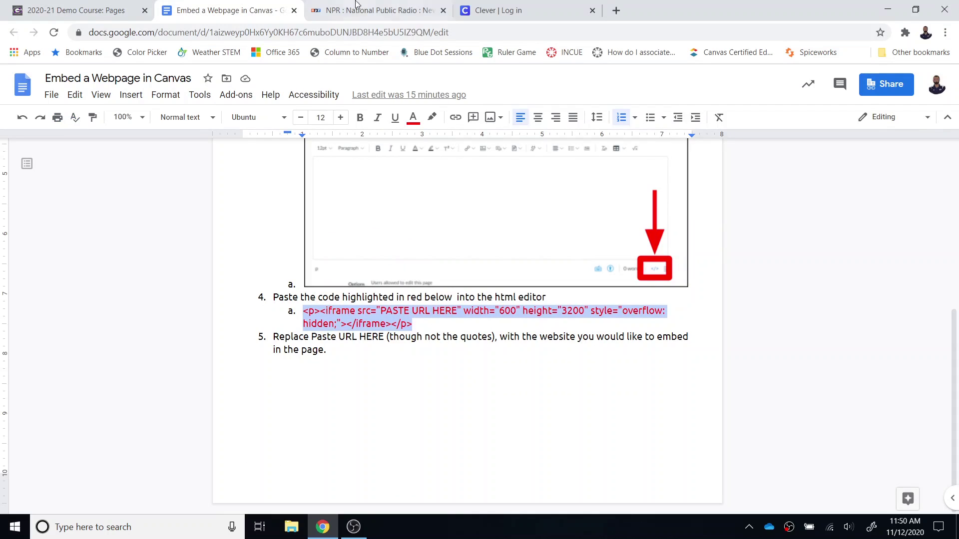
left_click(106, 9)
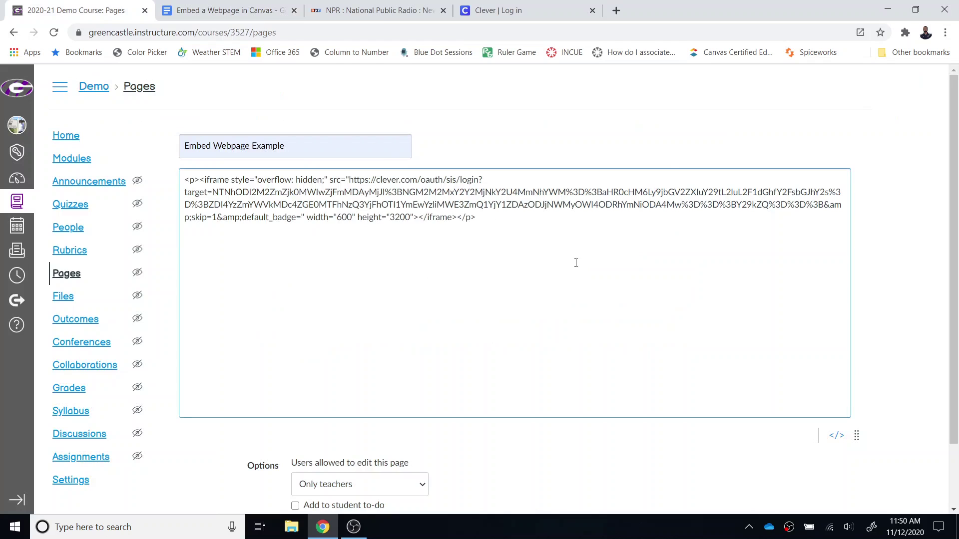
double_click(392, 216)
type("10000")
left_click(836, 435)
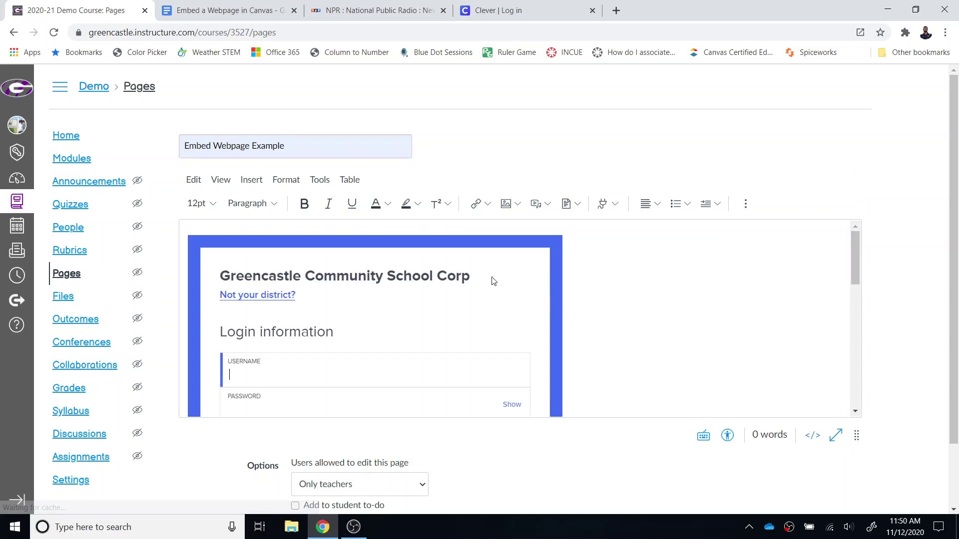
scroll(494, 282, "down", 5)
scroll(496, 282, "down", 5)
scroll(507, 304, "up", 5)
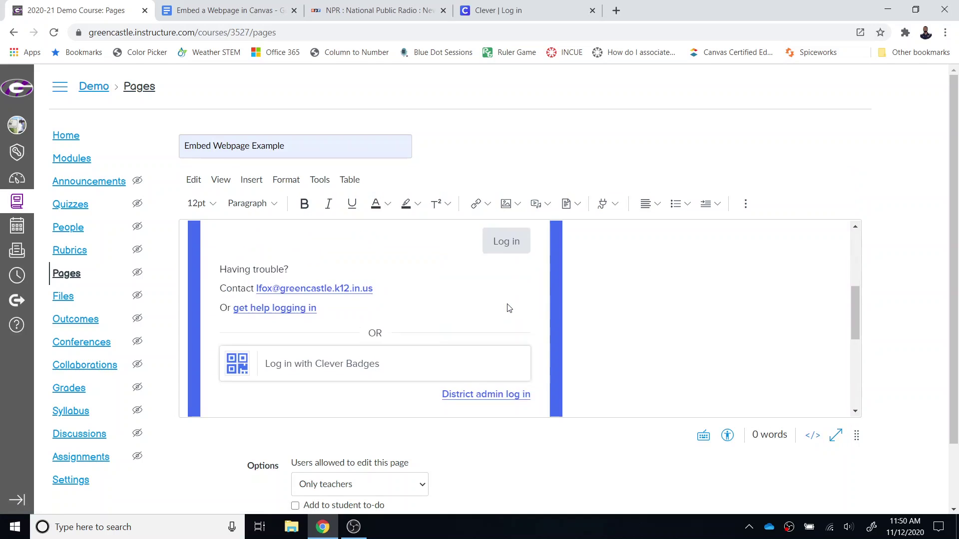
scroll(525, 322, "up", 5)
scroll(824, 410, "down", 3)
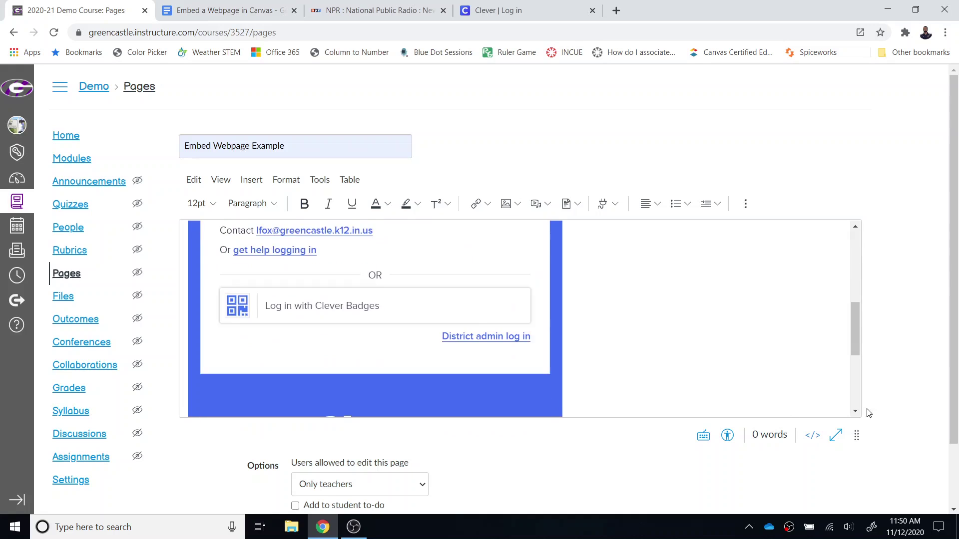
scroll(868, 413, "down", 2)
Step: Save the 'Embed Webpage Example' page and check the embedded Clever login
left_click(845, 482)
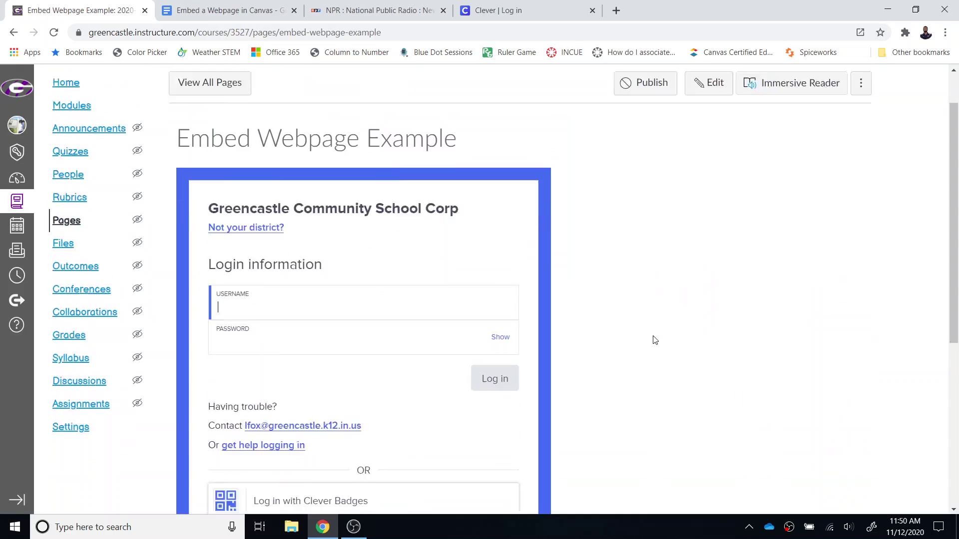
scroll(599, 330, "down", 1)
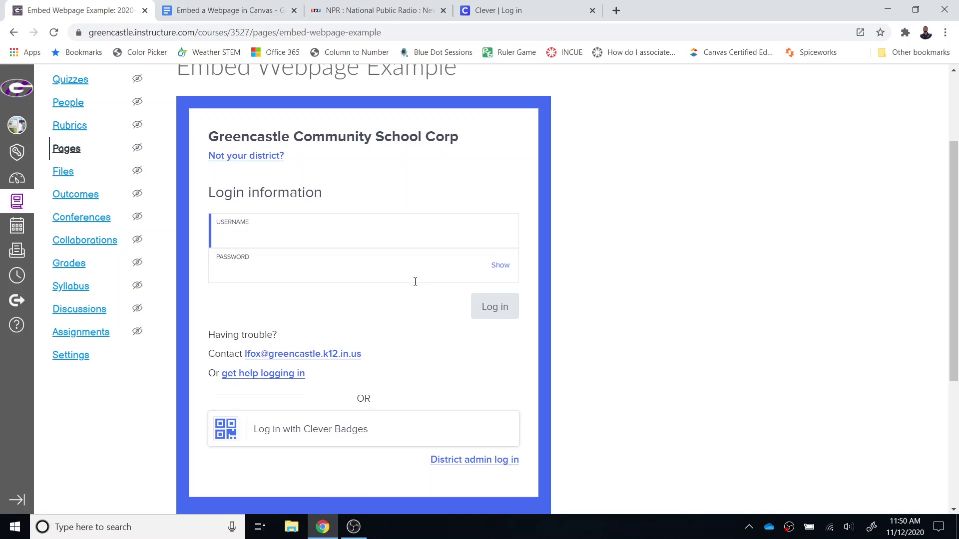
scroll(416, 283, "down", 1)
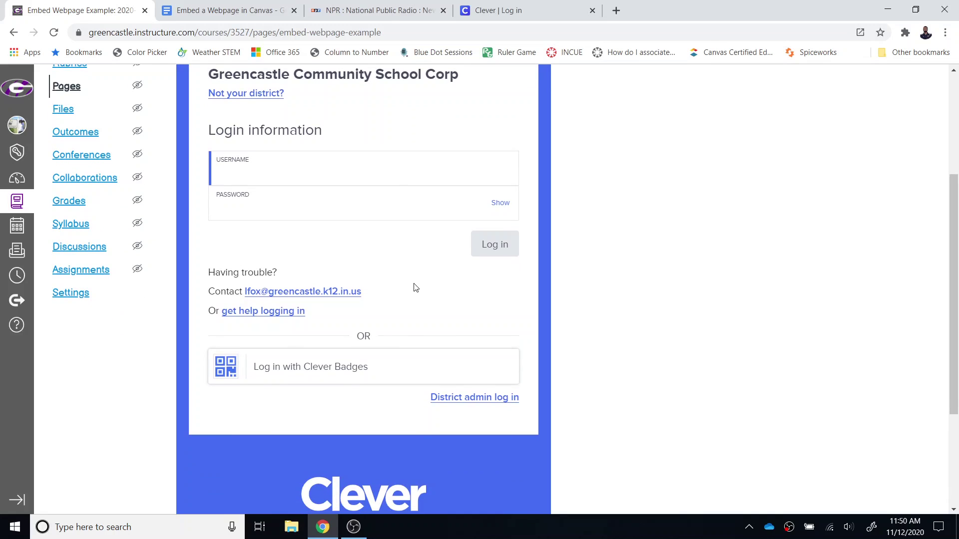